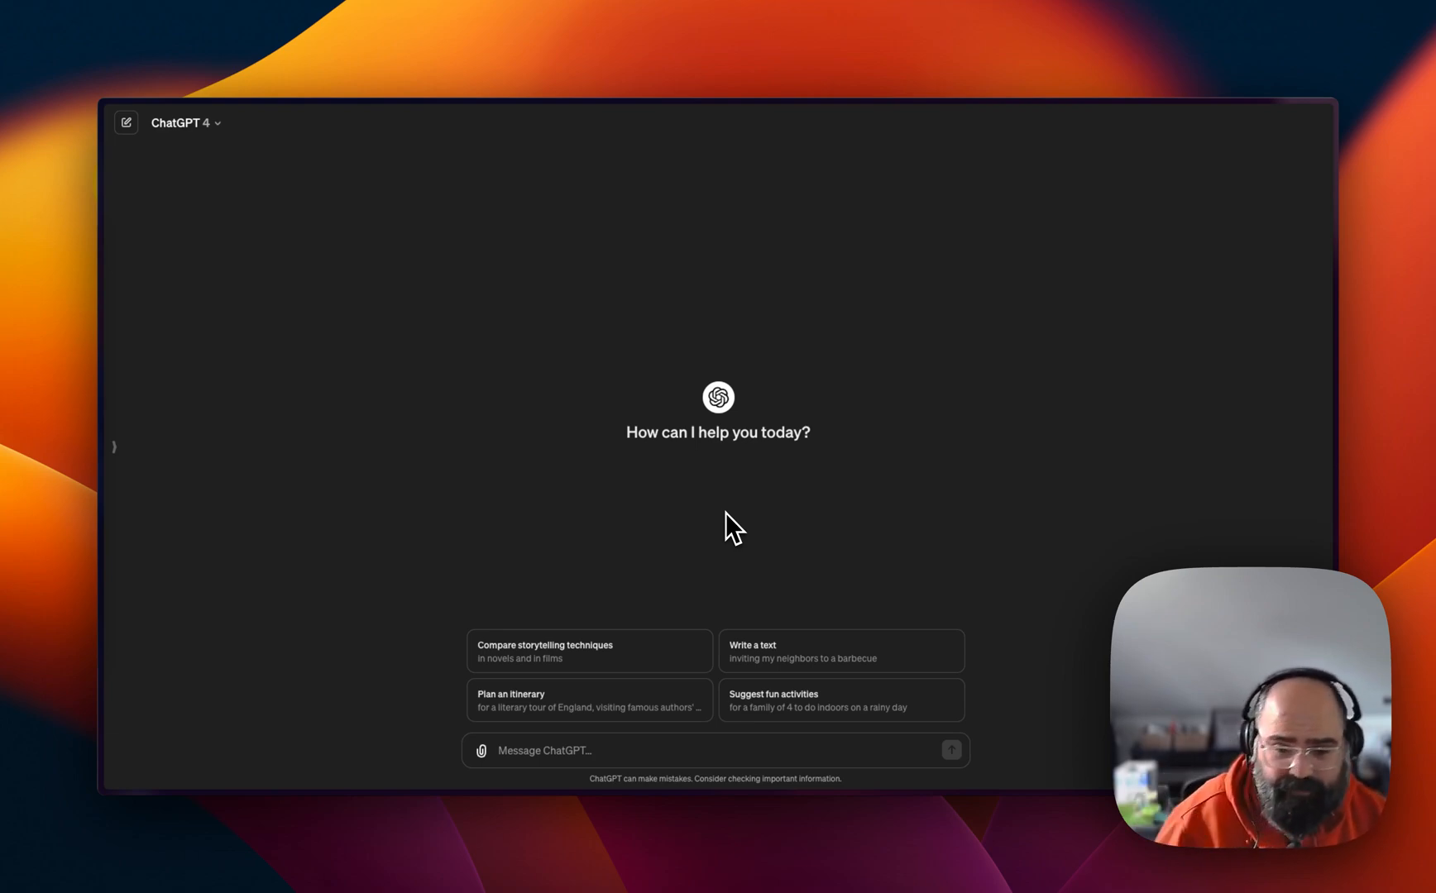
- Submit the prompt "Can you create an image of a robot cat at an ice cream shop eating ice cream?"
click(563, 750)
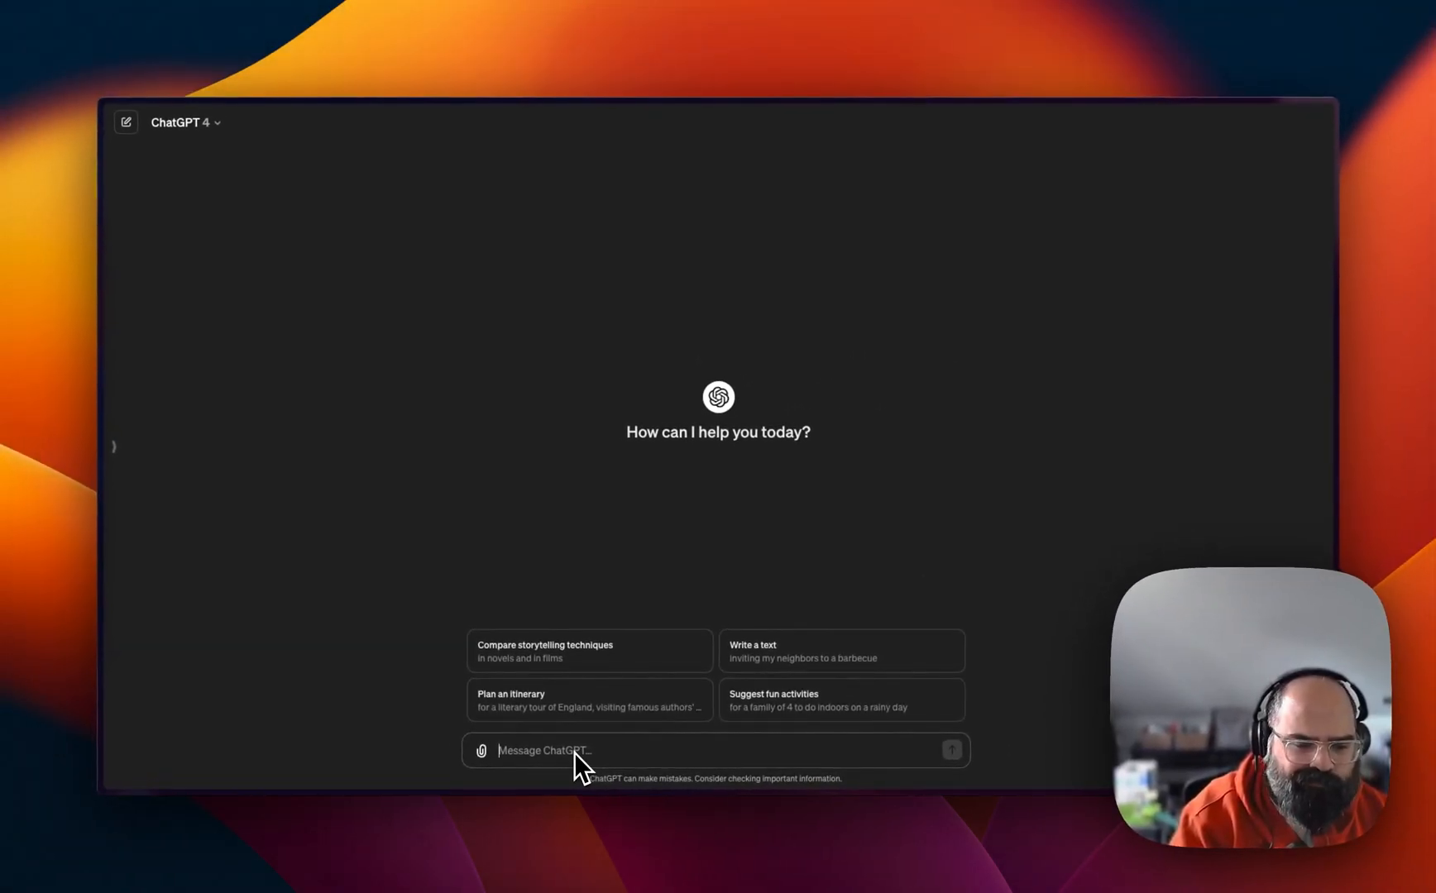
text(Ca)
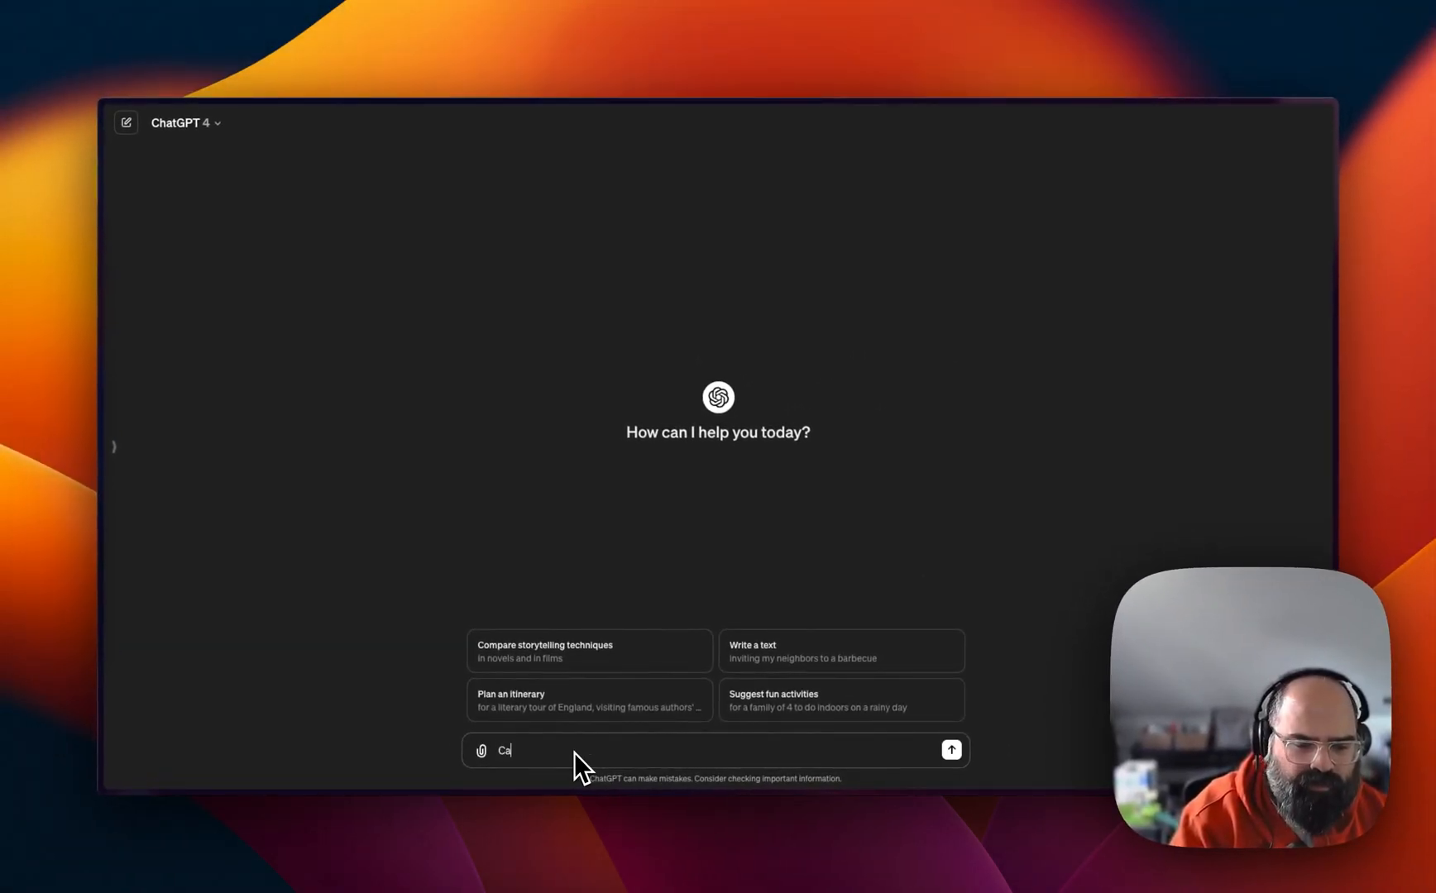
key(BackSpace)
key(BackSpace)
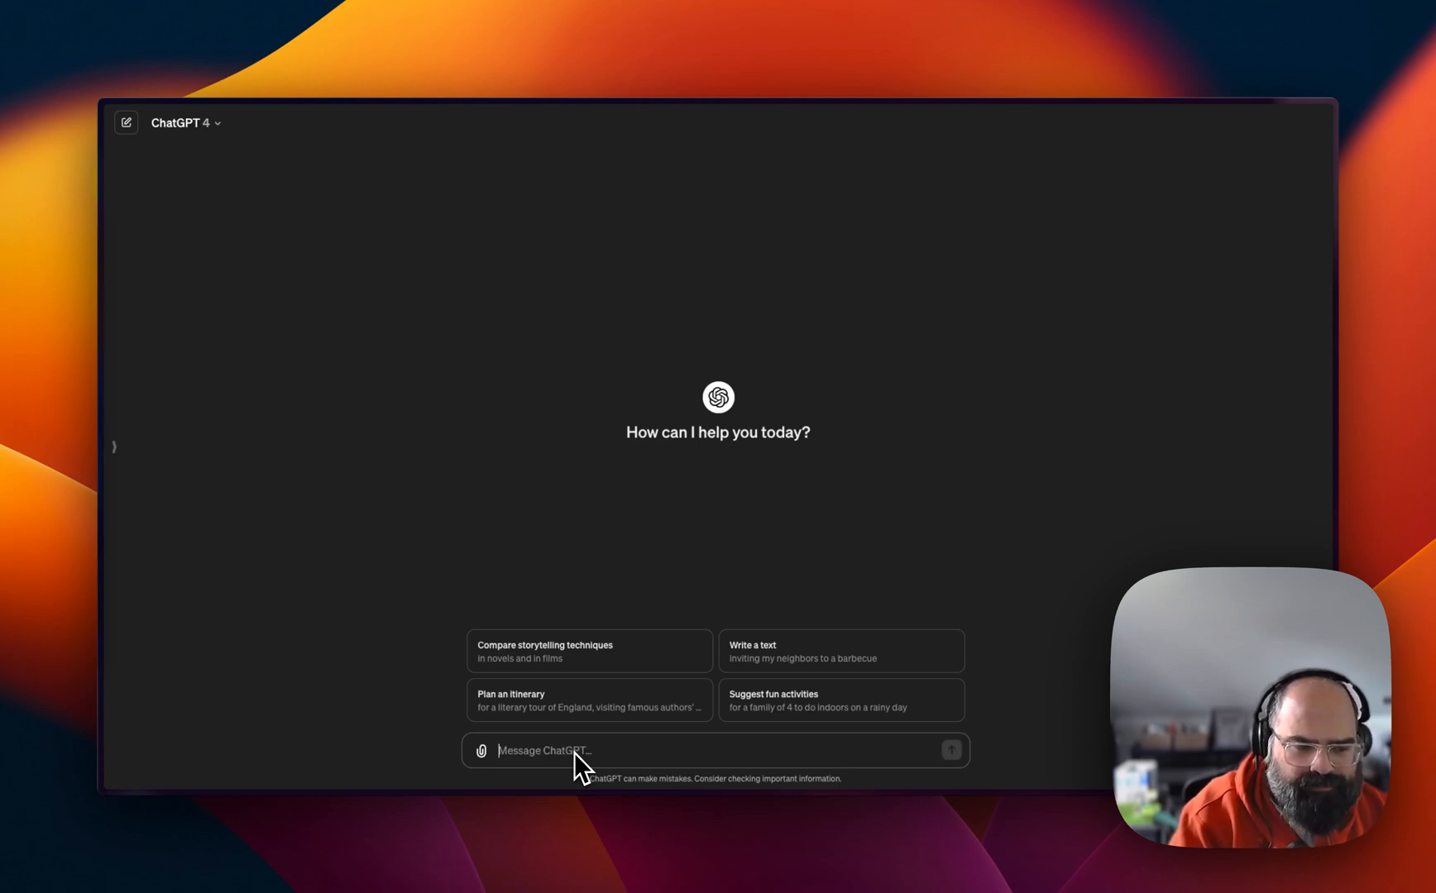
text(Can you creat)
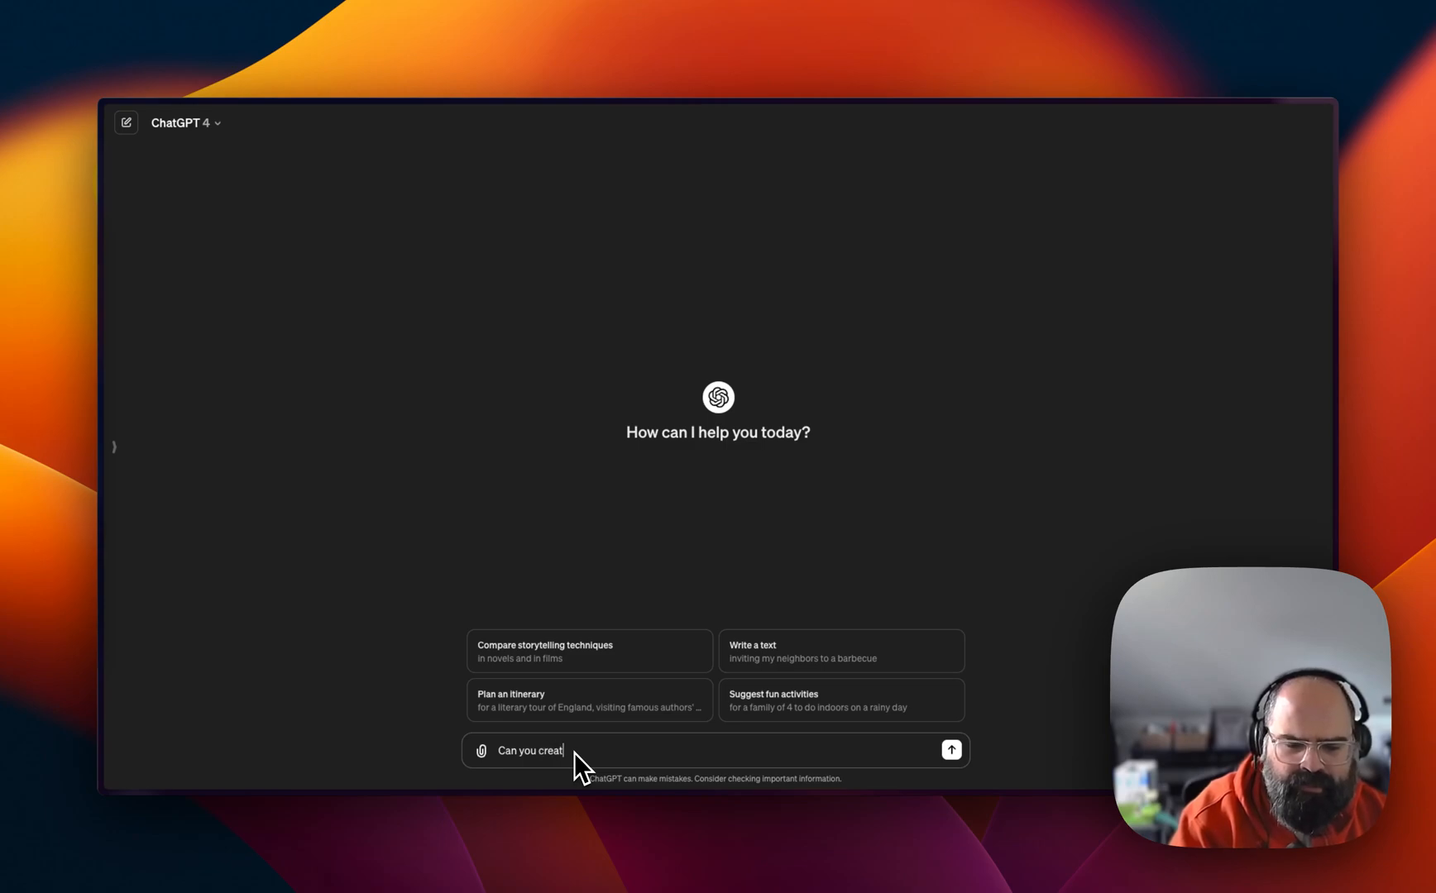
text(e an image of a roboto)
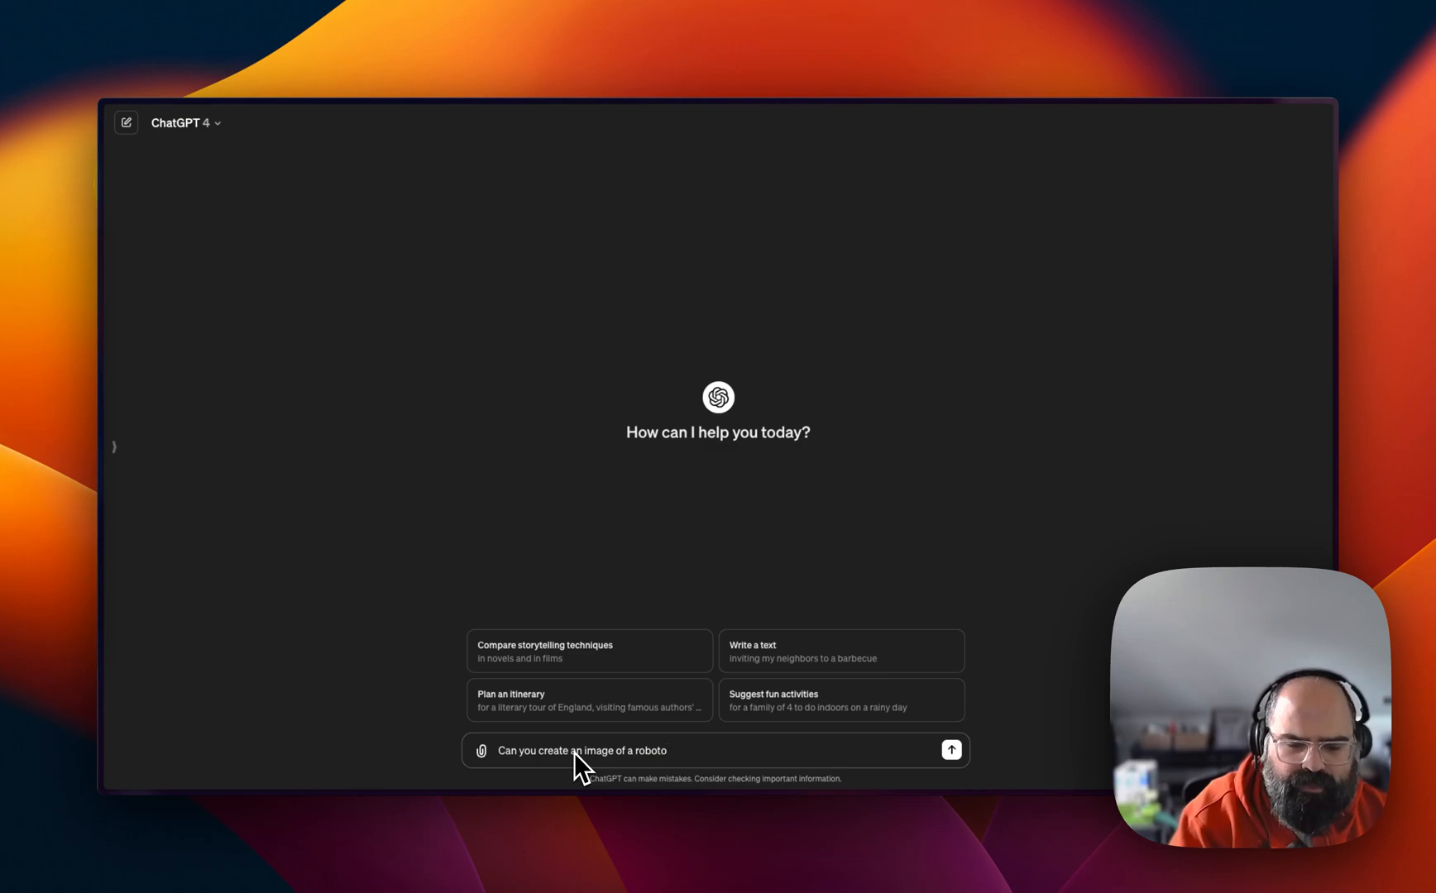
key(BackSpace)
text(cat )
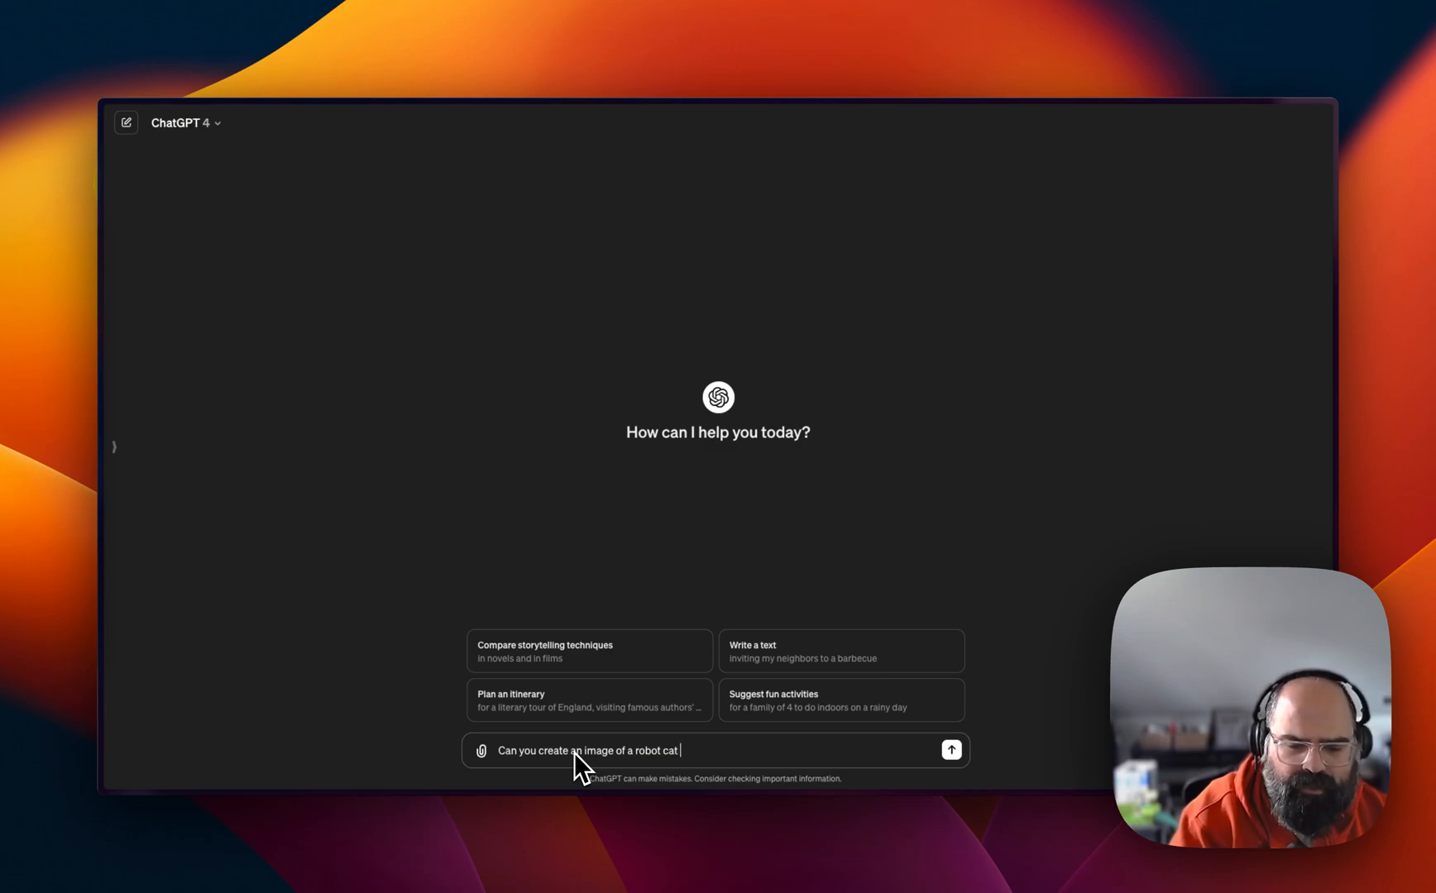
text(at an ice cre)
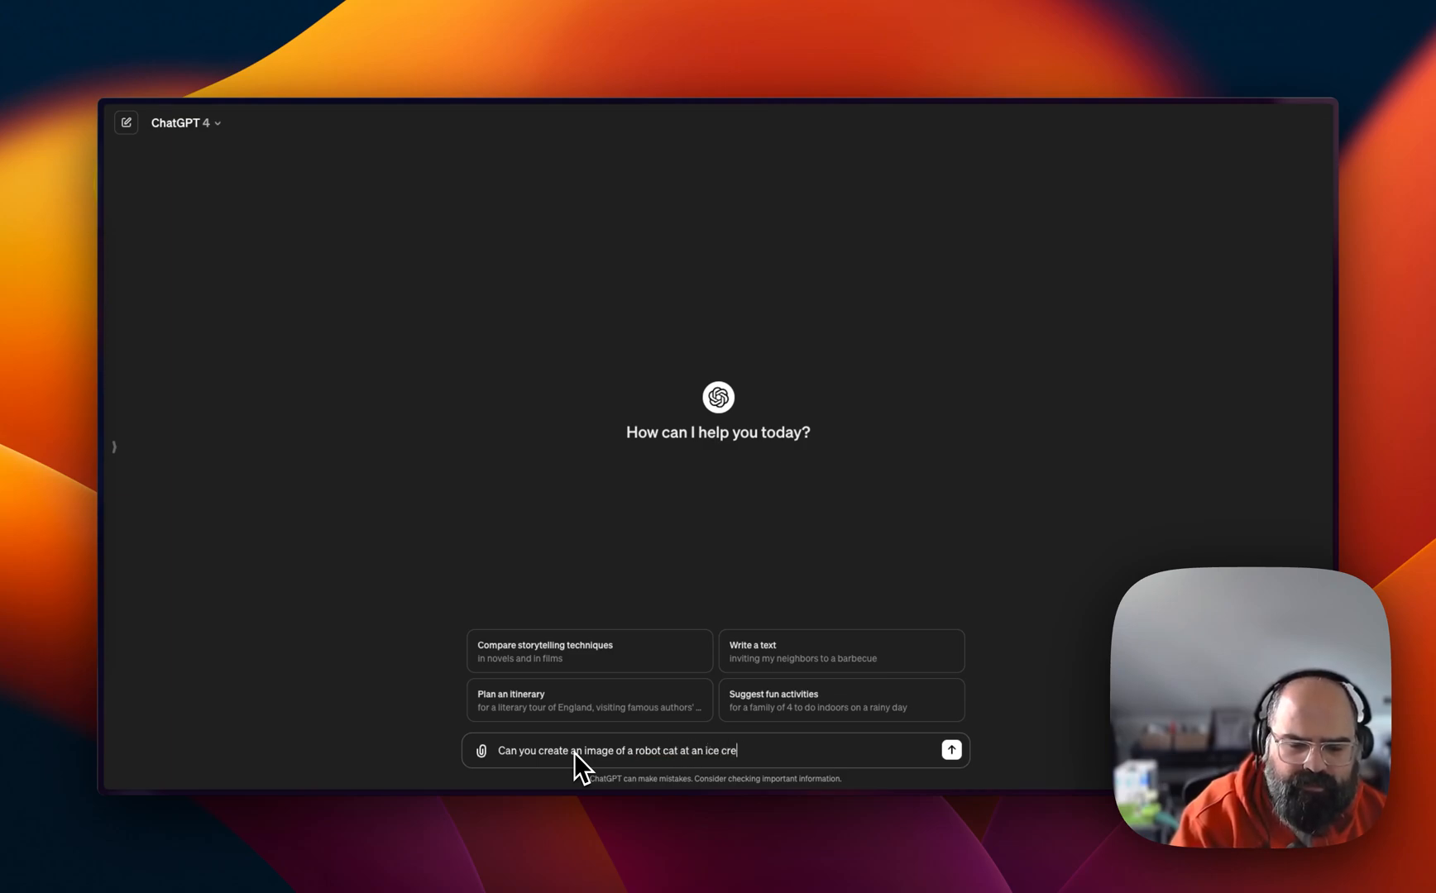
text(am shop eating)
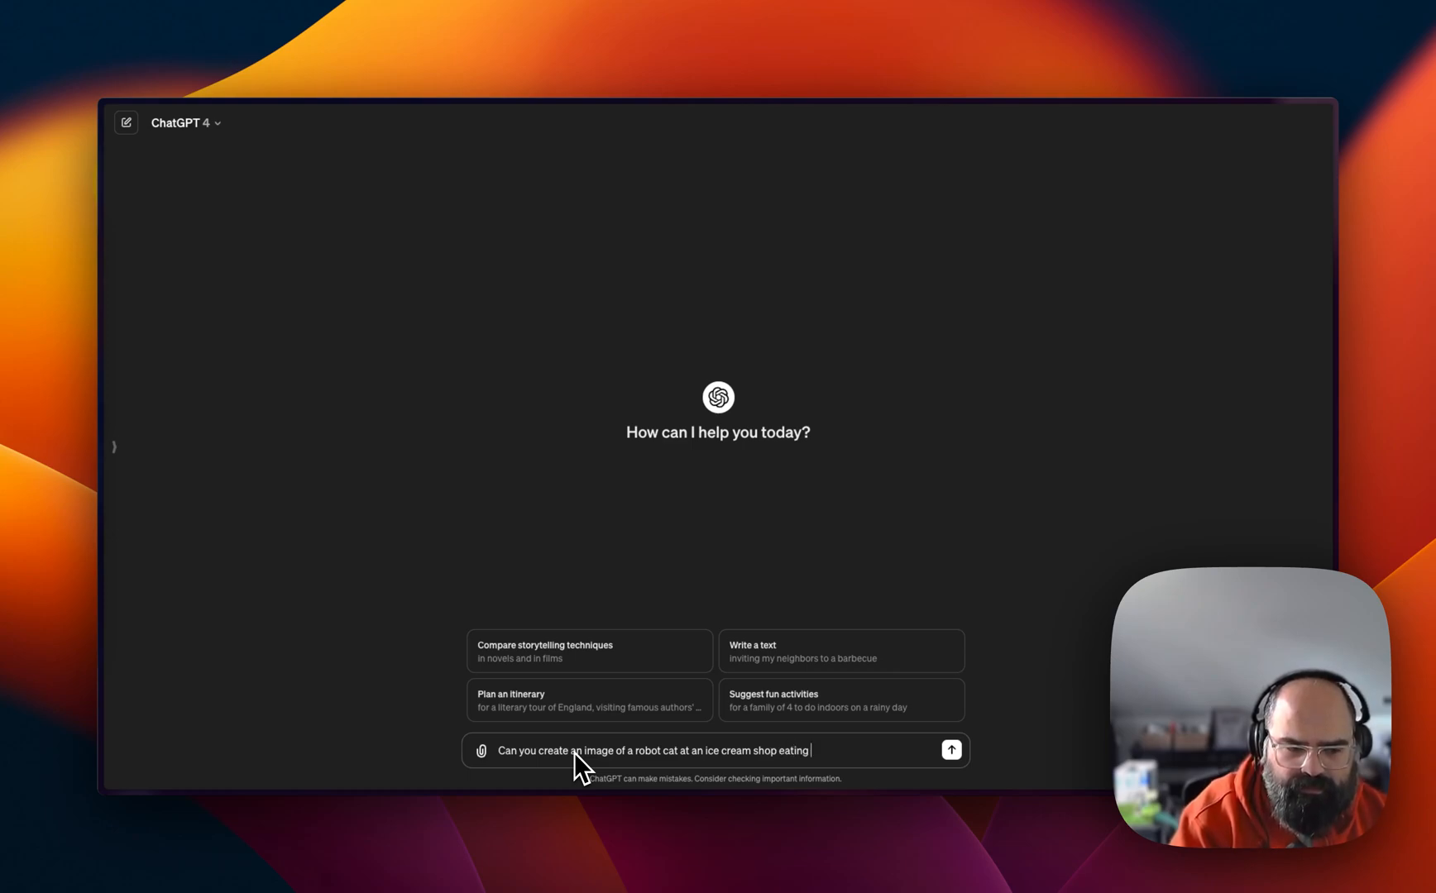
text( ice cream?)
key(Return)
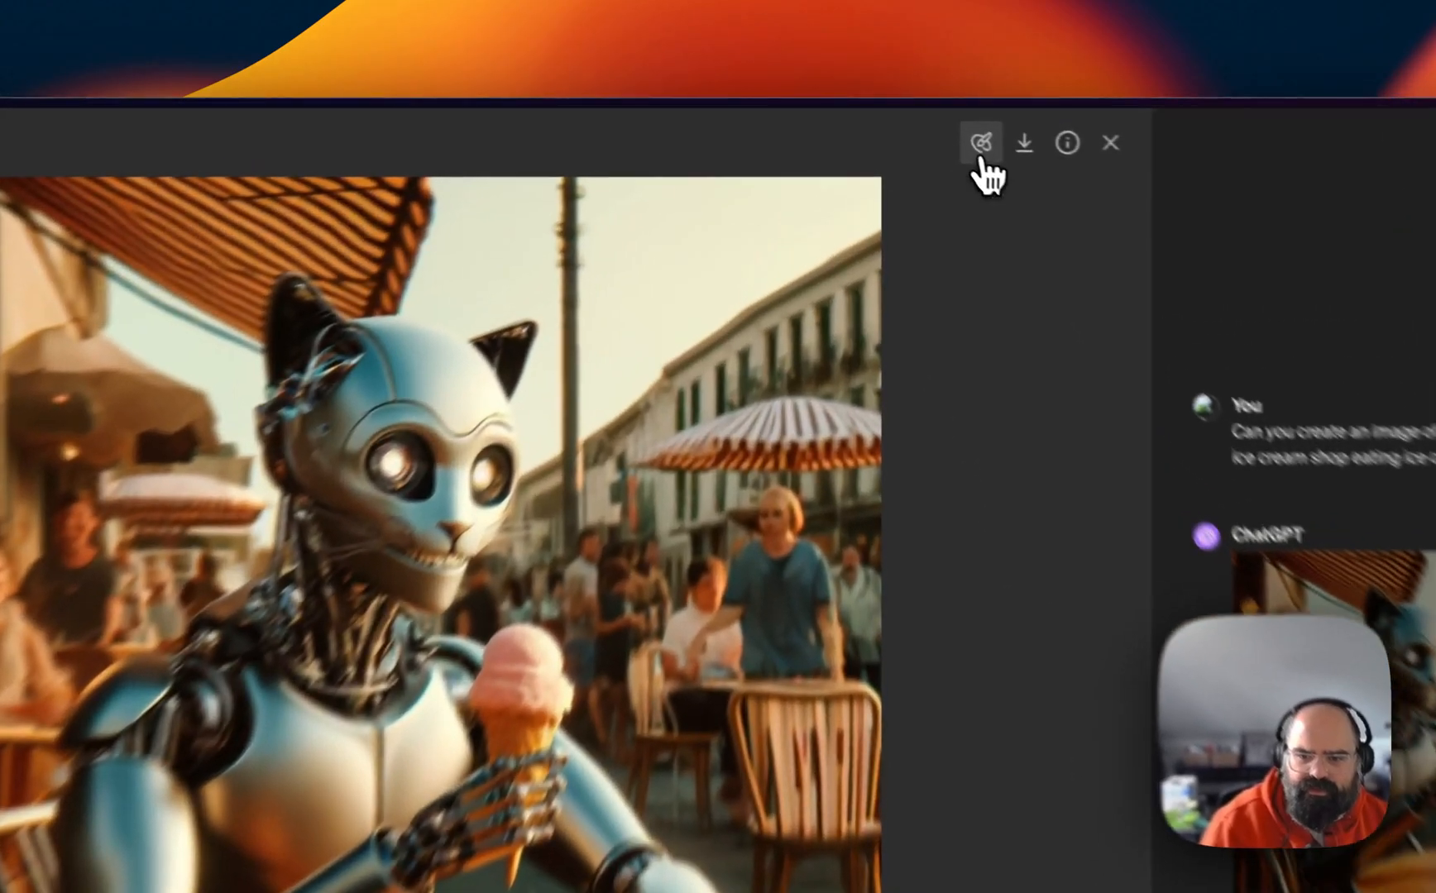
- Start editing a selection of the generated image and paint over the sky, buildings, people and chairs to the right of the robot cat
click(931, 125)
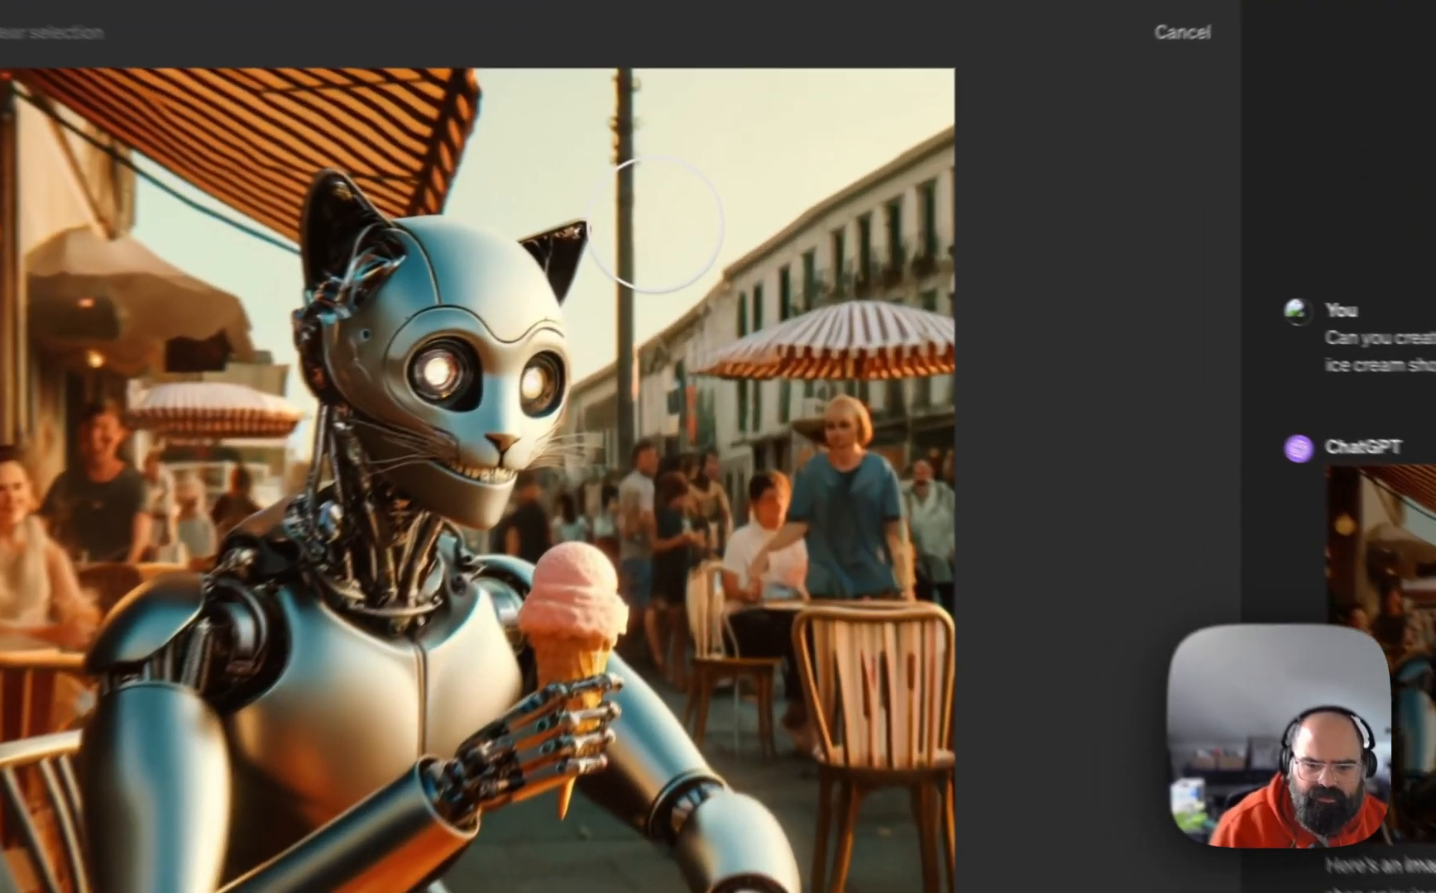
mouse_move(656, 223)
mouse_down()
mouse_move(718, 439)
mouse_move(813, 655)
mouse_move(834, 265)
mouse_move(902, 610)
mouse_up()
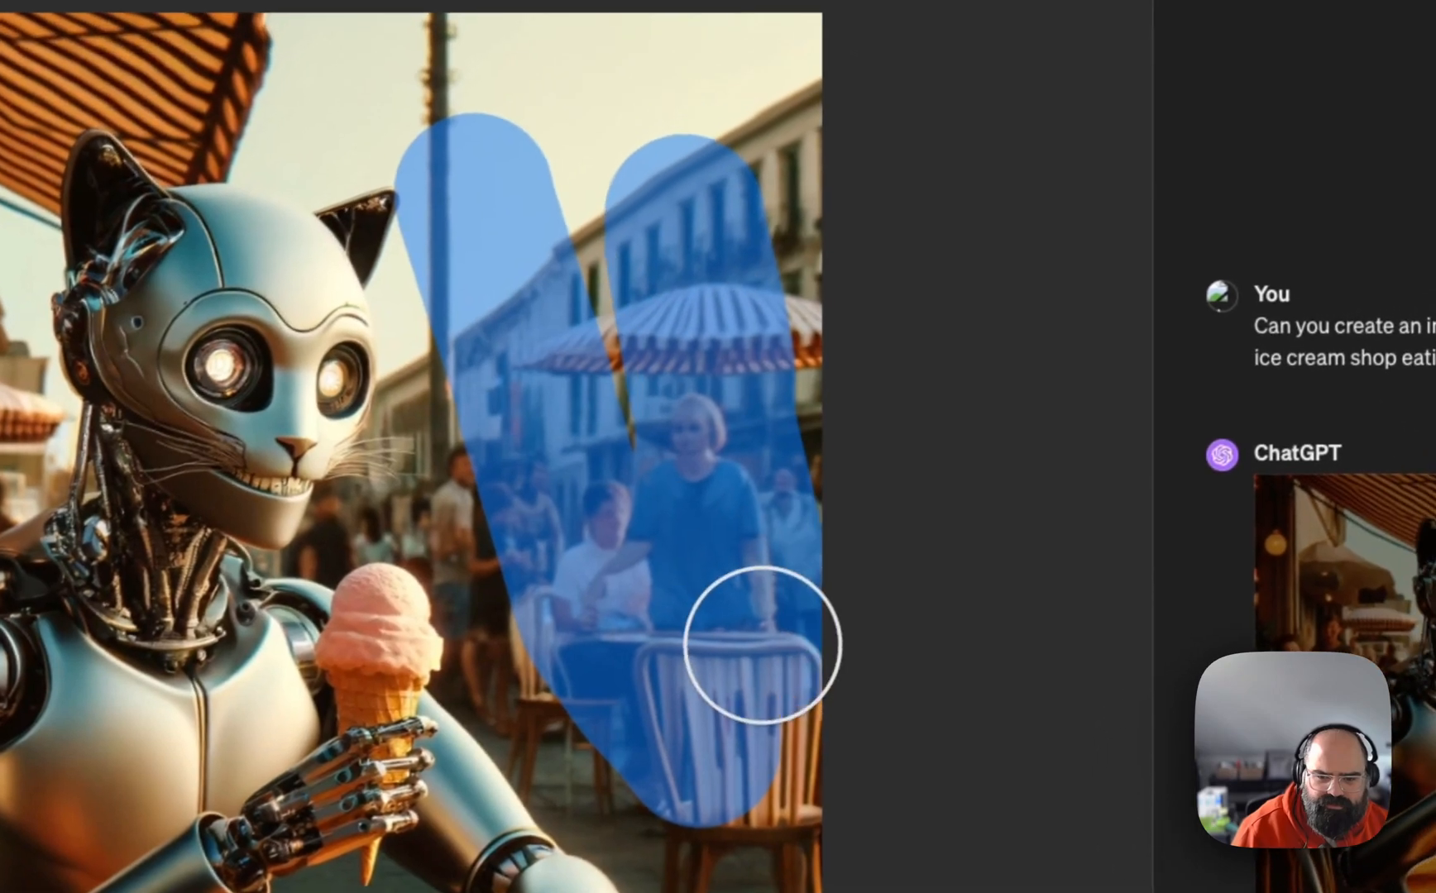
mouse_move(763, 645)
mouse_down()
mouse_move(768, 377)
mouse_move(655, 335)
mouse_move(447, 51)
mouse_up()
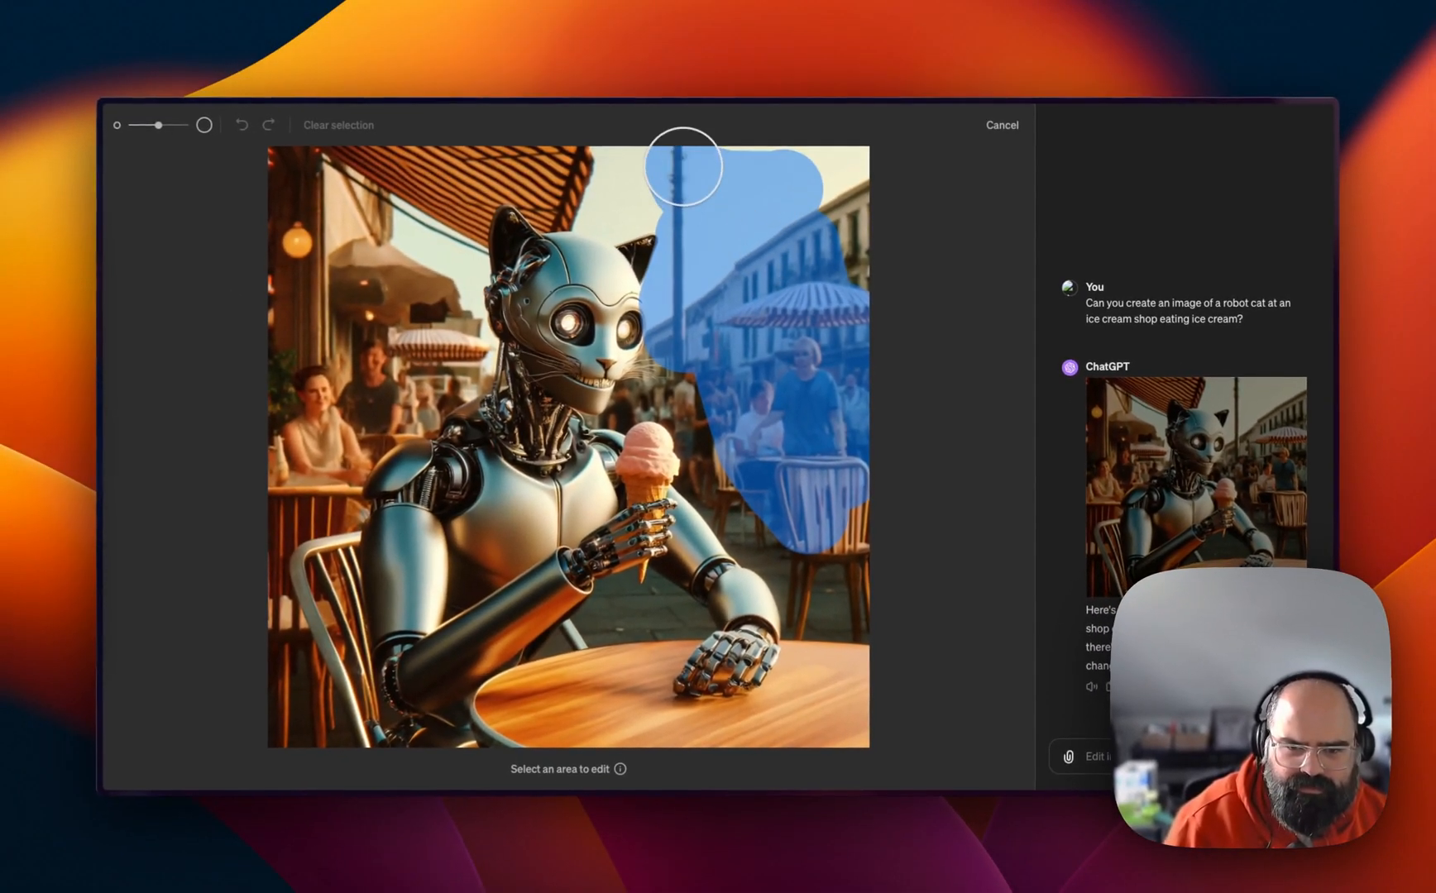
mouse_move(683, 167)
mouse_down()
mouse_move(641, 176)
mouse_move(759, 160)
mouse_move(933, 308)
mouse_up()
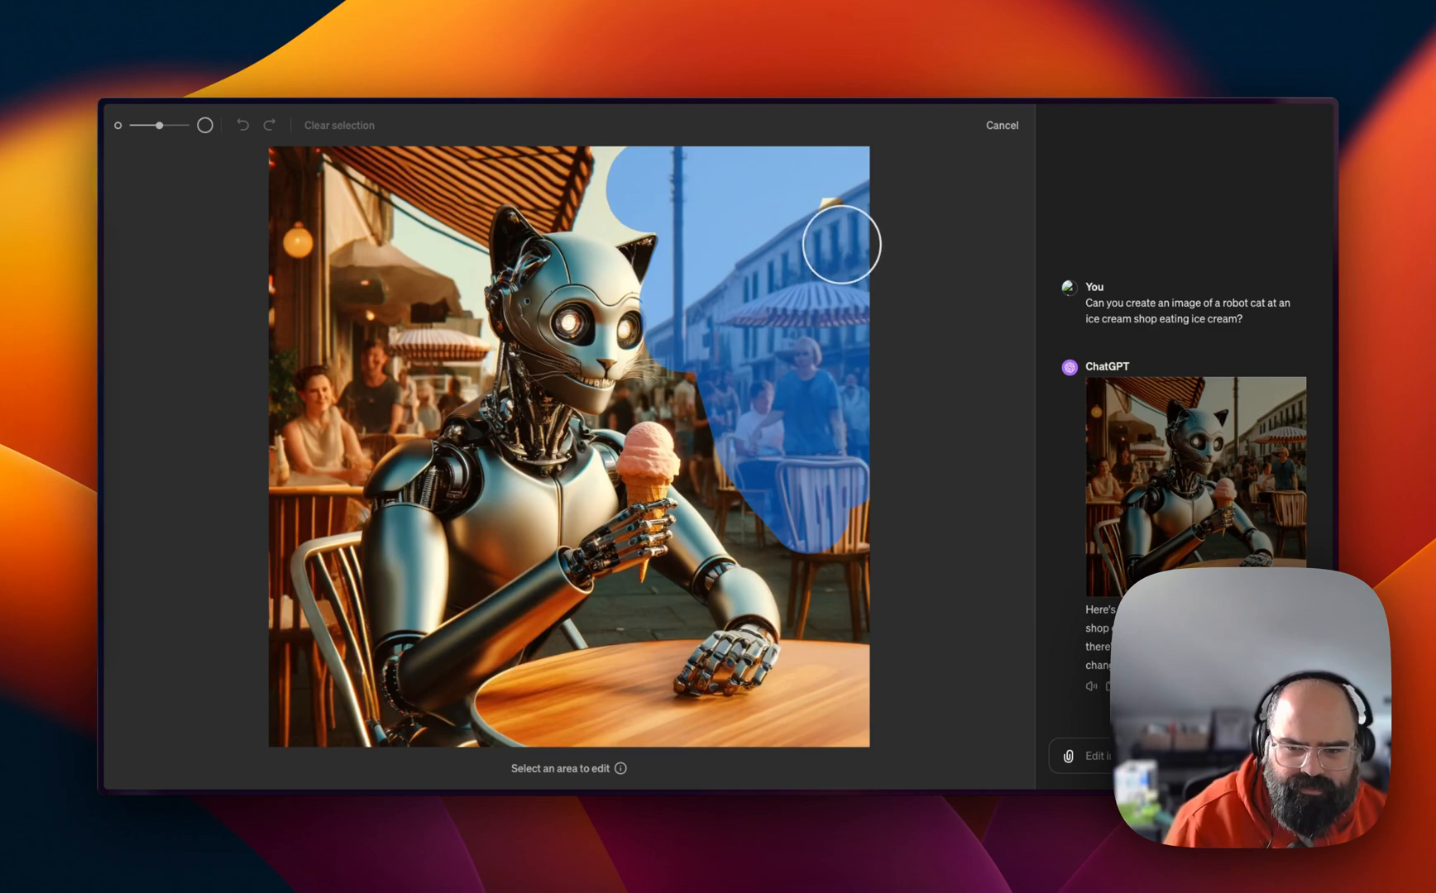
mouse_move(841, 245)
mouse_down()
mouse_move(817, 465)
mouse_move(734, 469)
mouse_move(702, 378)
mouse_move(824, 603)
mouse_move(849, 552)
mouse_move(864, 610)
mouse_up()
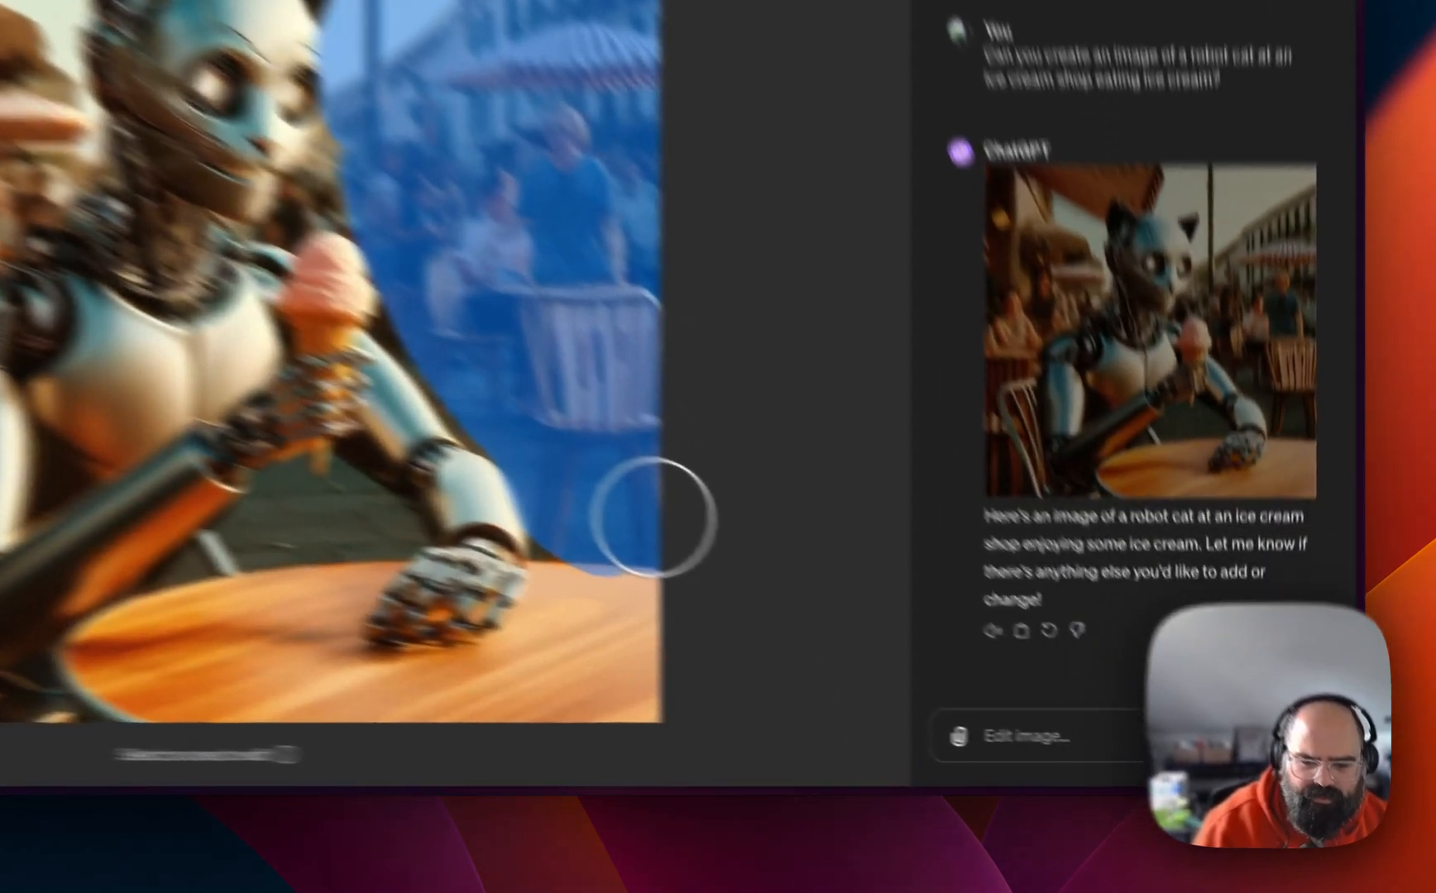
- Request the edit "no people only cats in this section" for the selected area and submit it
click(1034, 736)
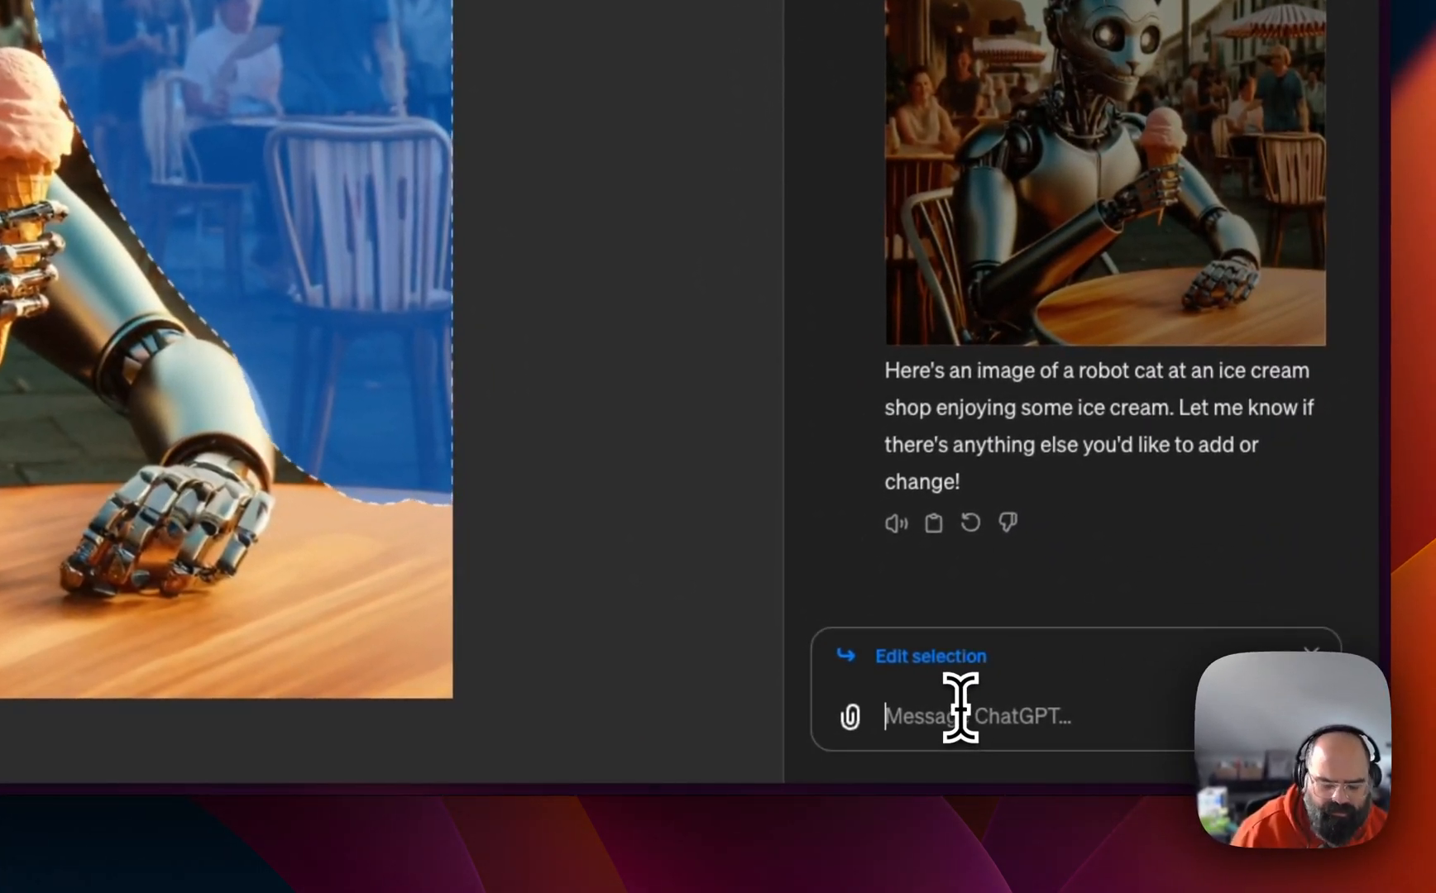
text(zm)
key(BackSpace)
key(BackSpace)
text(no)
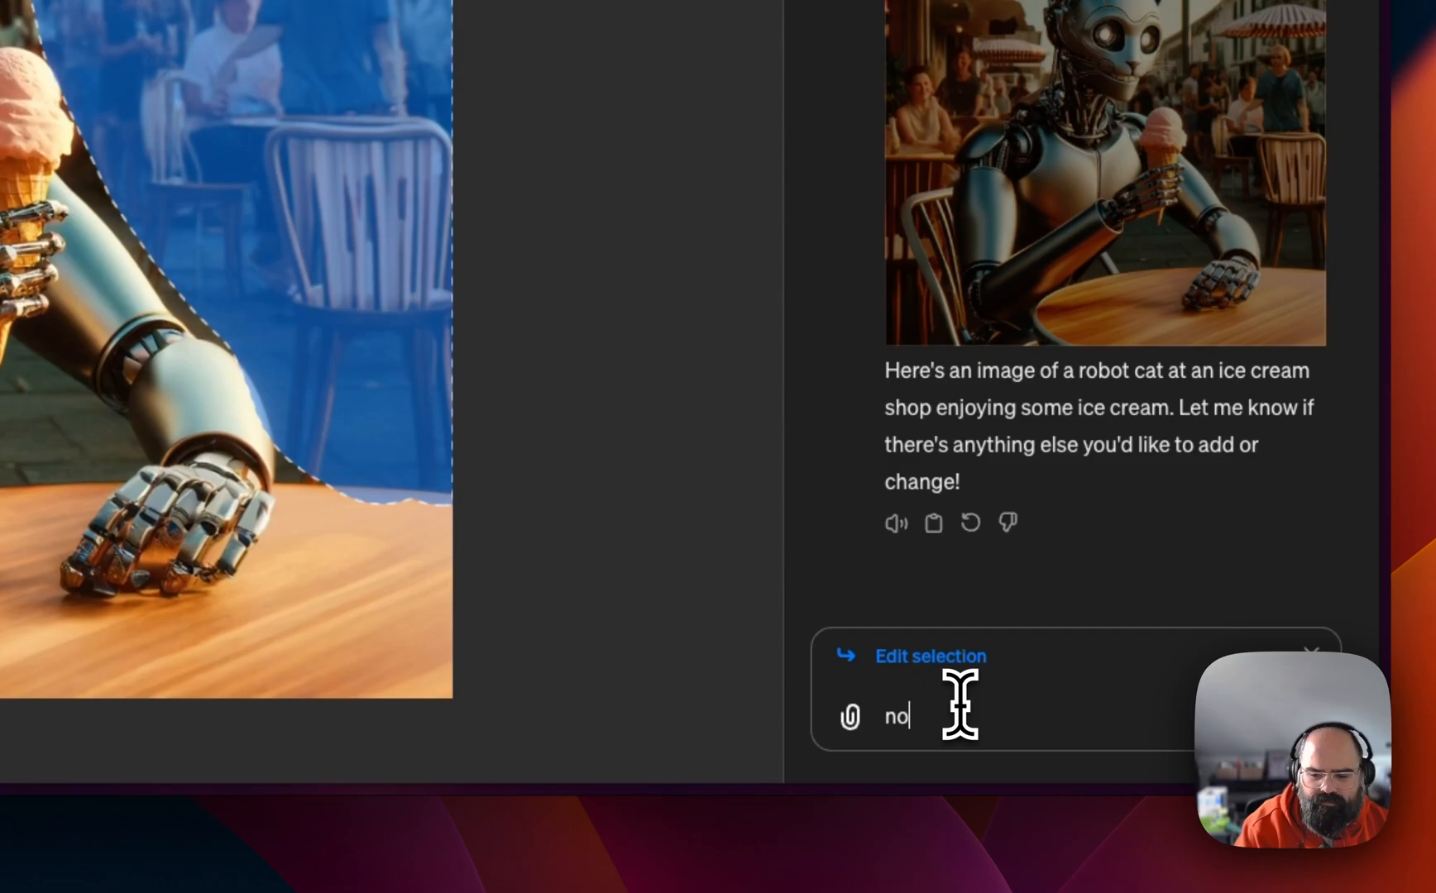
text( pe)
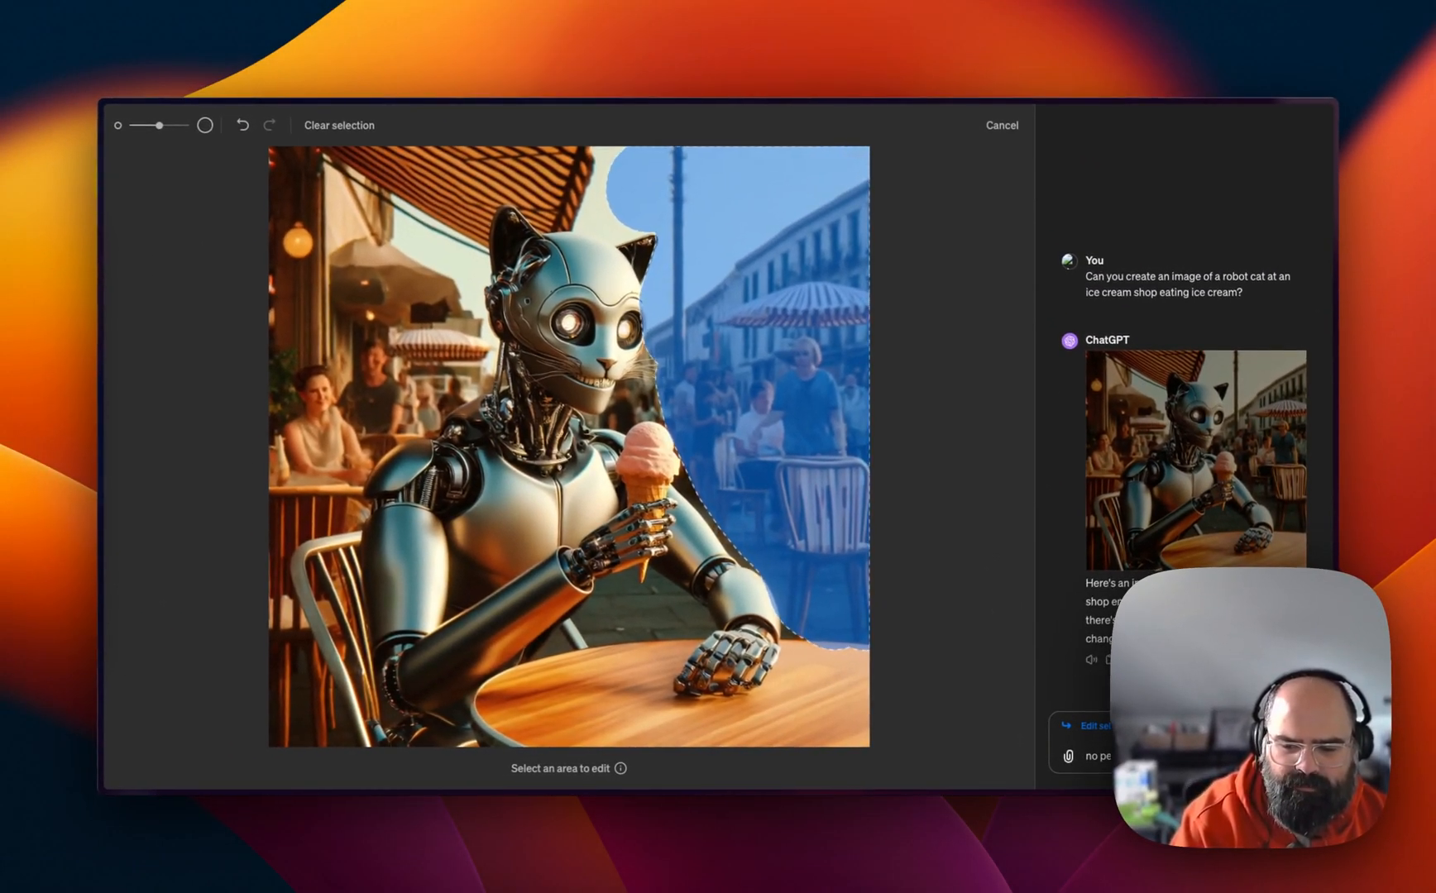
click(1182, 756)
key(Return)
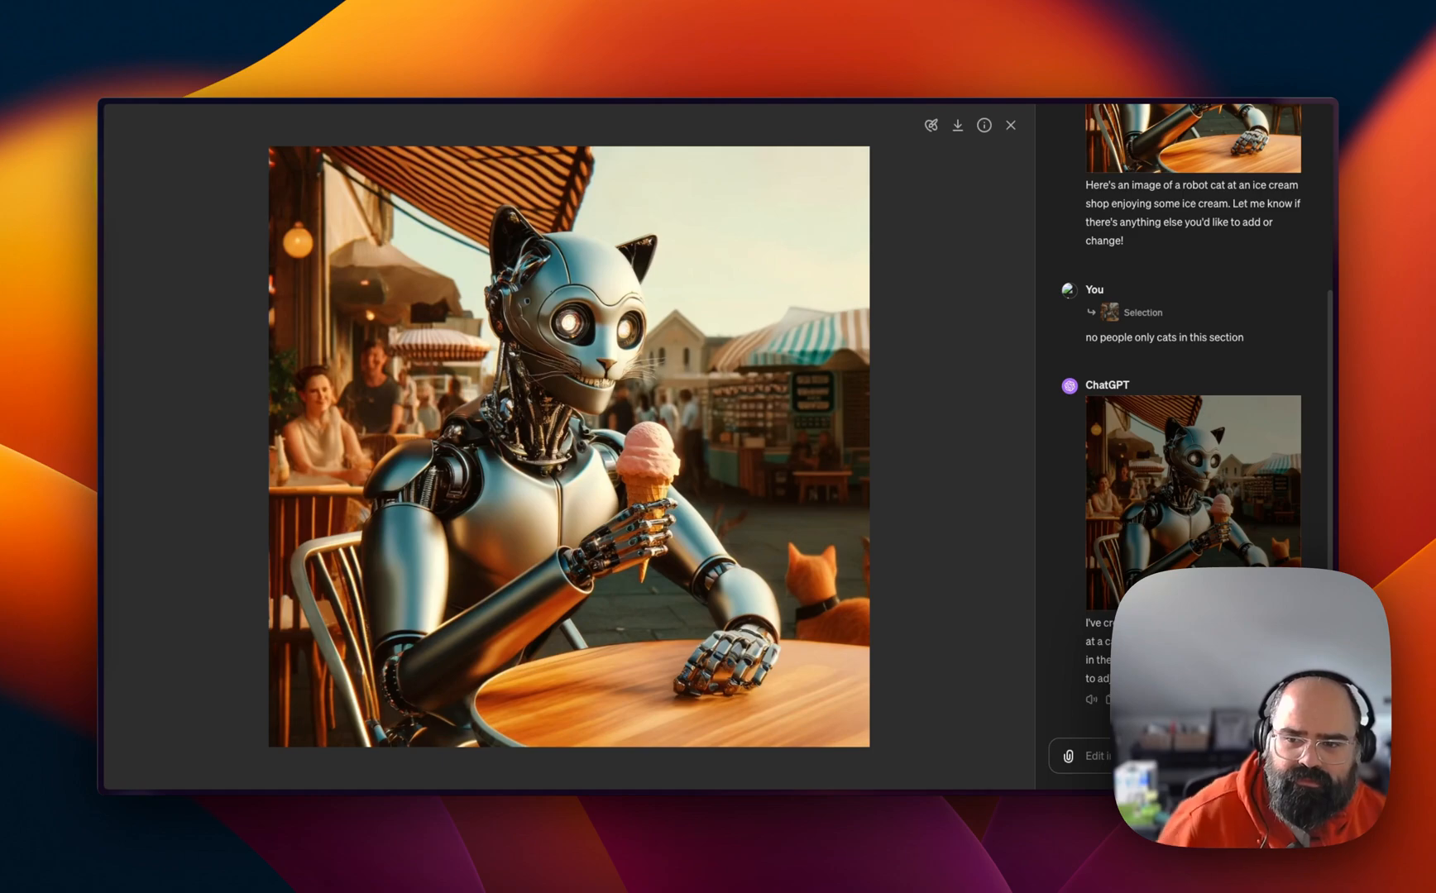
- Start a new area selection on the edited image, reduce the brush size and mark the robot cat's eye on the image's right side
scroll(1141, 331, up, 5)
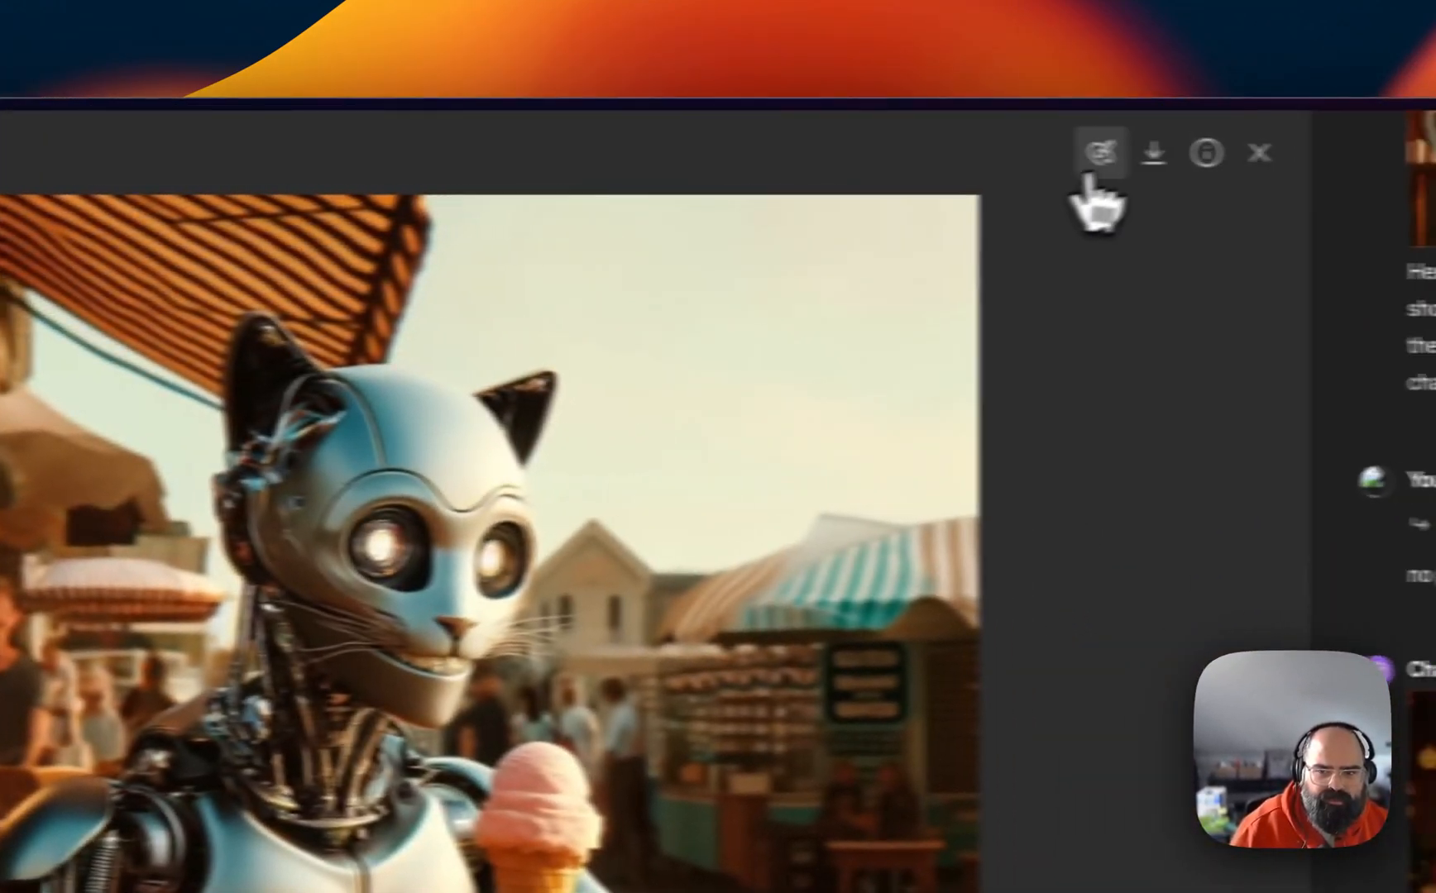
click(1099, 151)
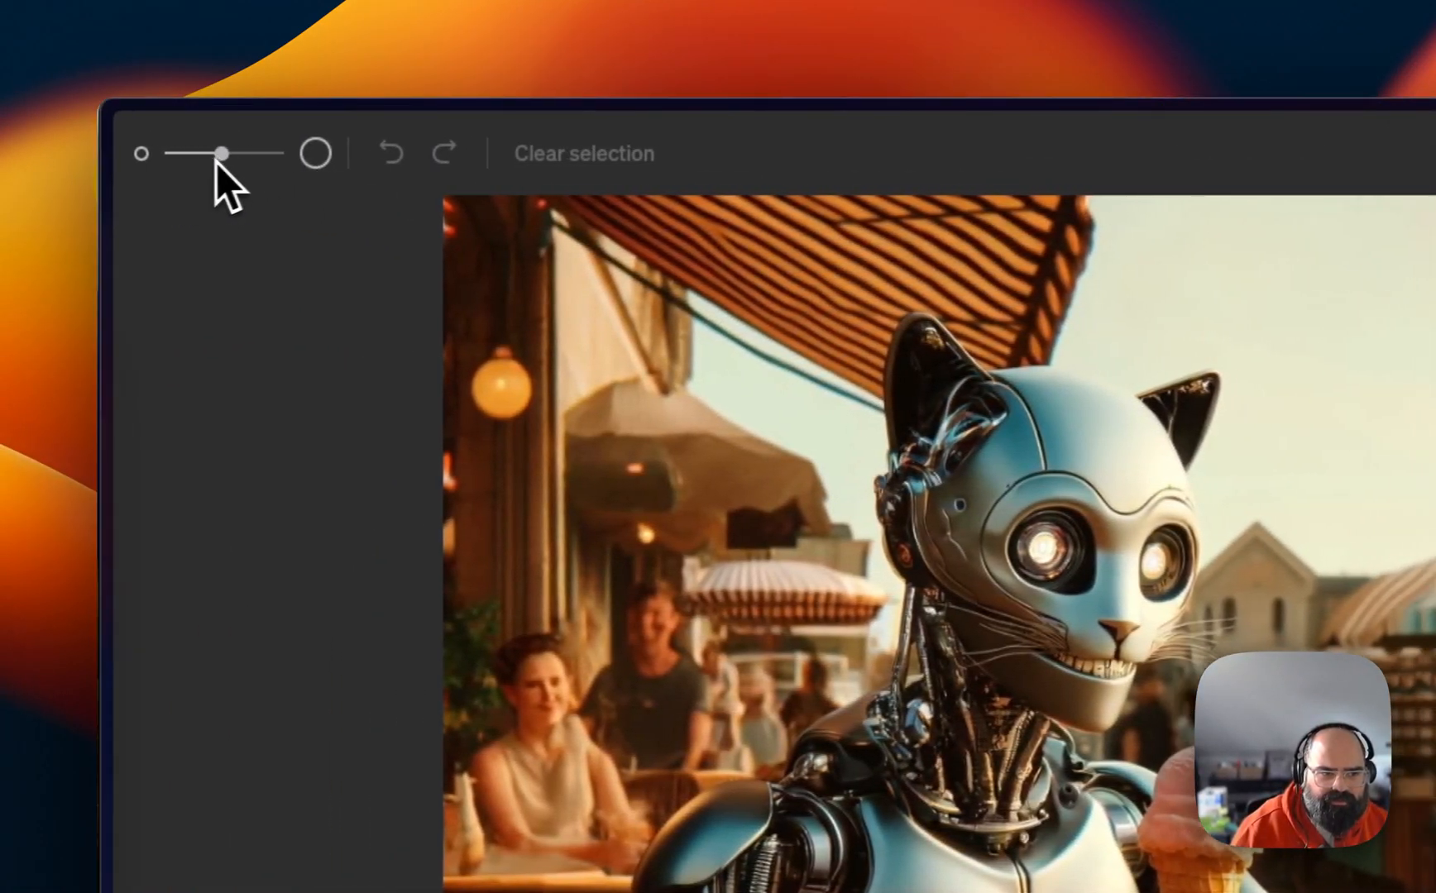
drag(192, 160, 179, 161)
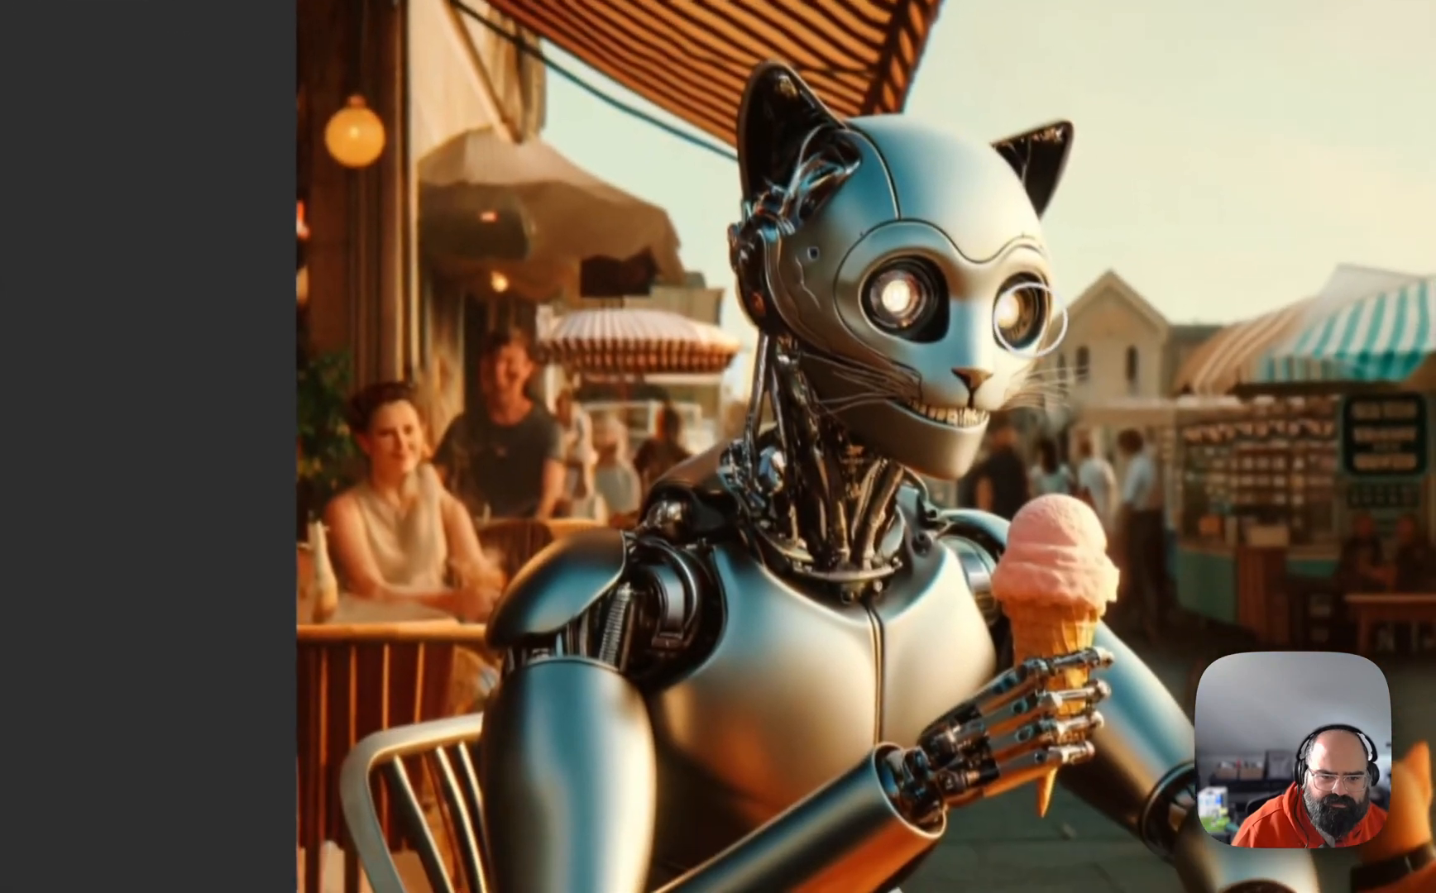
click(1029, 322)
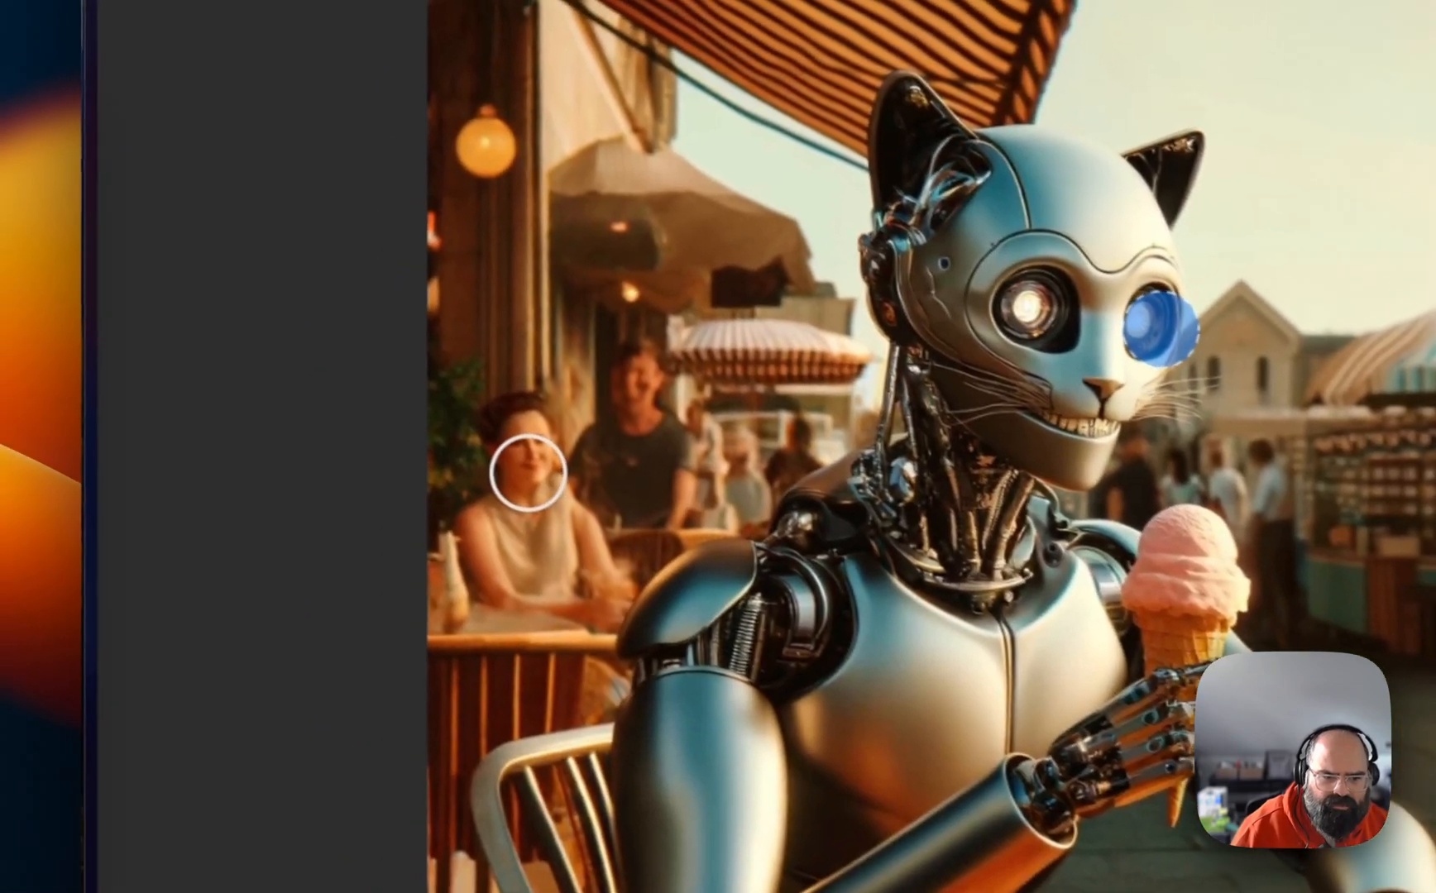
- Add the people, café front and striped awning to the left of the robot cat to the selection
mouse_move(405, 431)
mouse_down()
mouse_move(426, 278)
mouse_move(468, 441)
mouse_move(587, 434)
mouse_up()
mouse_move(715, 479)
mouse_down()
mouse_move(814, 458)
mouse_move(865, 400)
mouse_move(844, 382)
mouse_move(857, 327)
mouse_up()
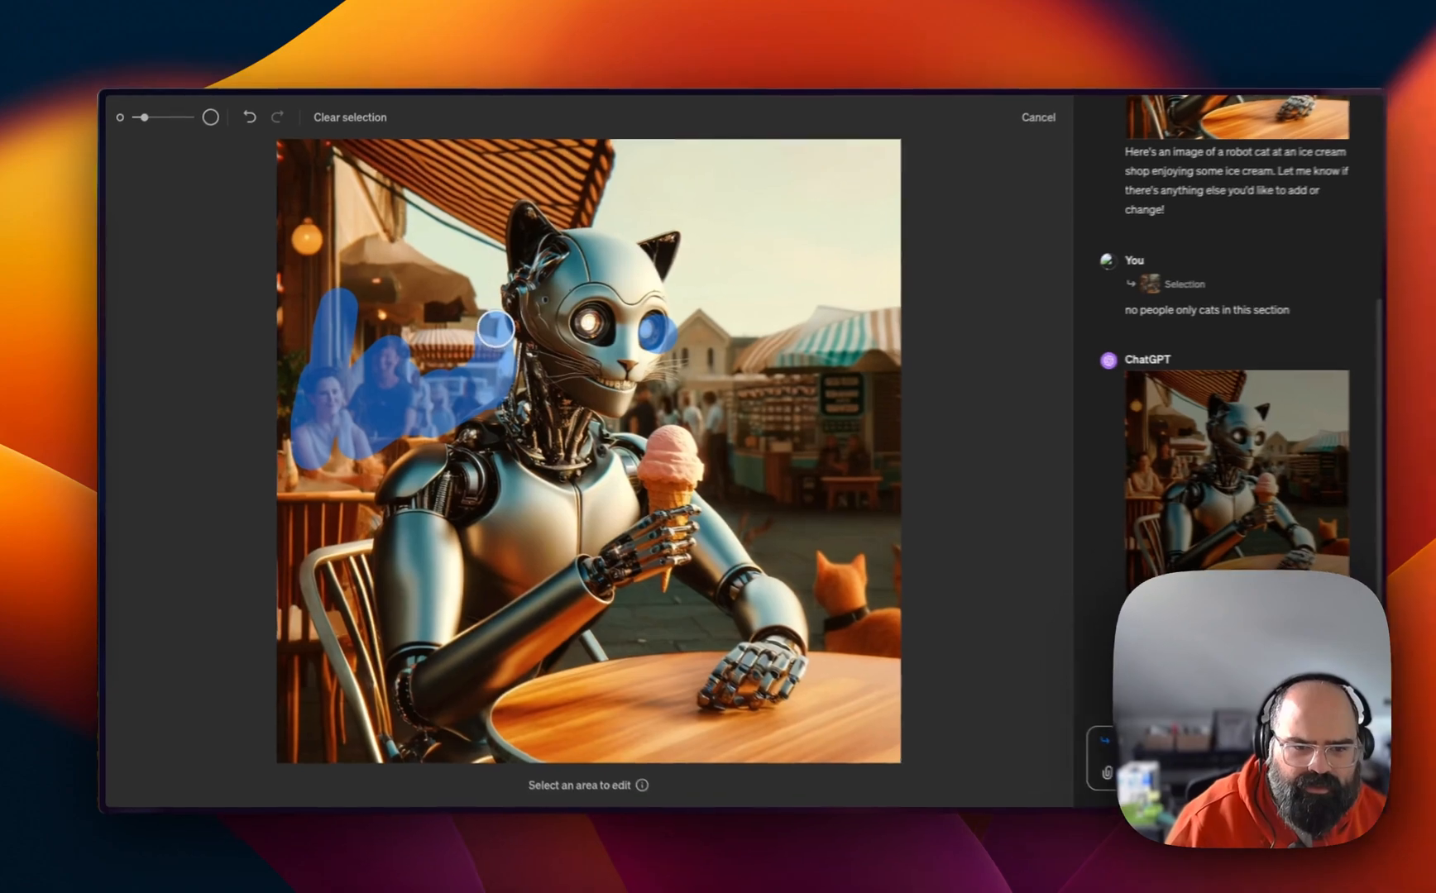
mouse_move(495, 329)
mouse_down()
mouse_move(482, 198)
mouse_move(278, 154)
mouse_move(272, 289)
mouse_move(272, 177)
mouse_move(250, 343)
mouse_move(276, 410)
mouse_move(298, 363)
mouse_move(349, 459)
mouse_move(330, 497)
mouse_move(354, 510)
mouse_move(296, 521)
mouse_up()
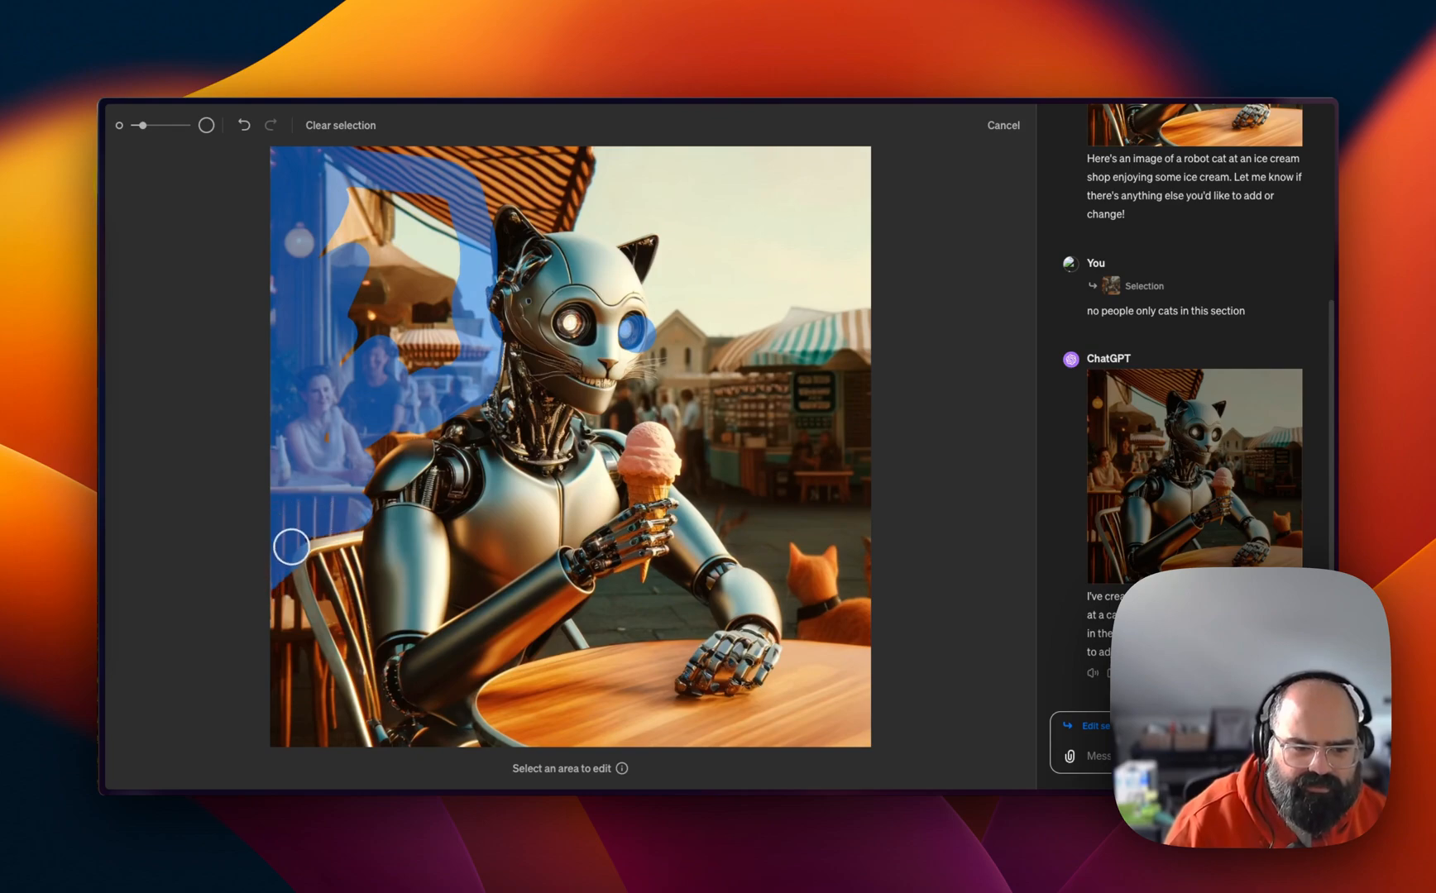
mouse_move(291, 547)
mouse_down()
mouse_move(376, 387)
mouse_move(360, 181)
mouse_move(385, 238)
mouse_move(413, 242)
mouse_move(378, 199)
mouse_move(436, 157)
mouse_move(583, 175)
mouse_move(565, 218)
mouse_move(516, 173)
mouse_move(473, 186)
mouse_move(506, 189)
mouse_move(463, 227)
mouse_move(506, 198)
mouse_move(545, 212)
mouse_move(609, 200)
mouse_move(552, 153)
mouse_move(292, 228)
mouse_move(279, 164)
mouse_move(388, 169)
mouse_move(460, 286)
mouse_move(434, 250)
mouse_move(452, 359)
mouse_move(431, 318)
mouse_up()
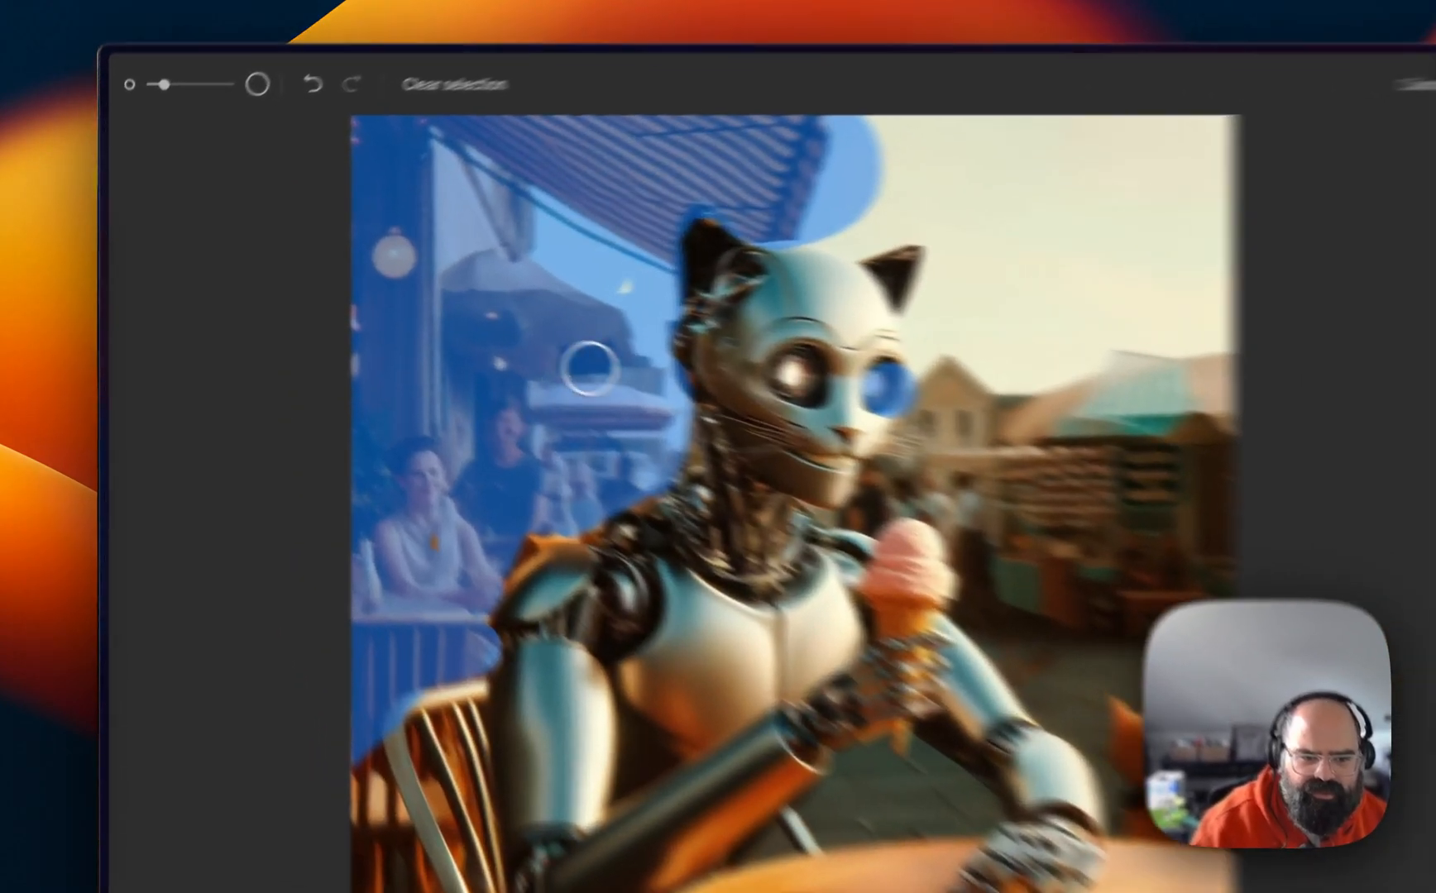
- Open the save dialog for the image with the painted selection
right_click(480, 445)
click(539, 424)
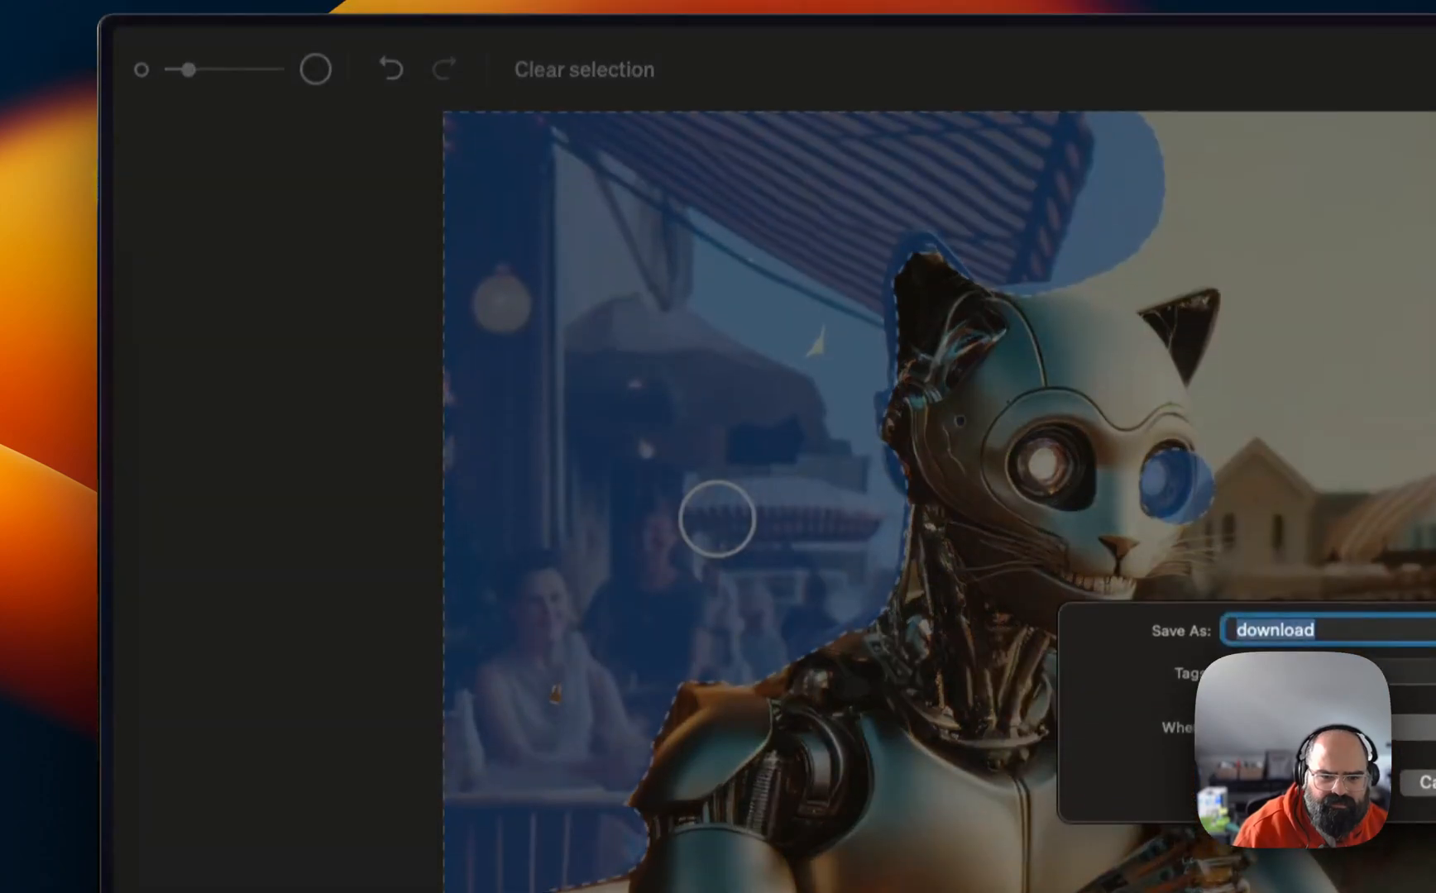